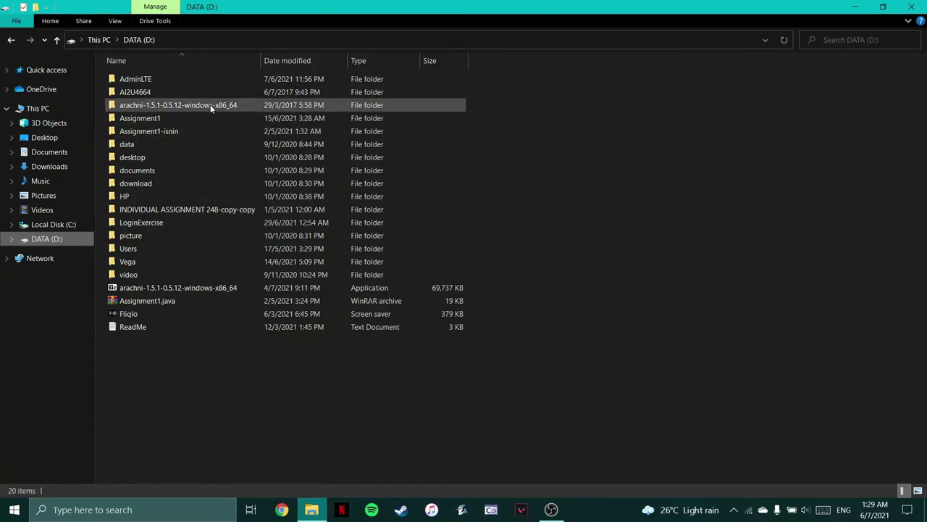
- Run arachni_web from arachni-1.5.1\bin to start the Puma server on localhost:9292
mouse_move(212, 106)
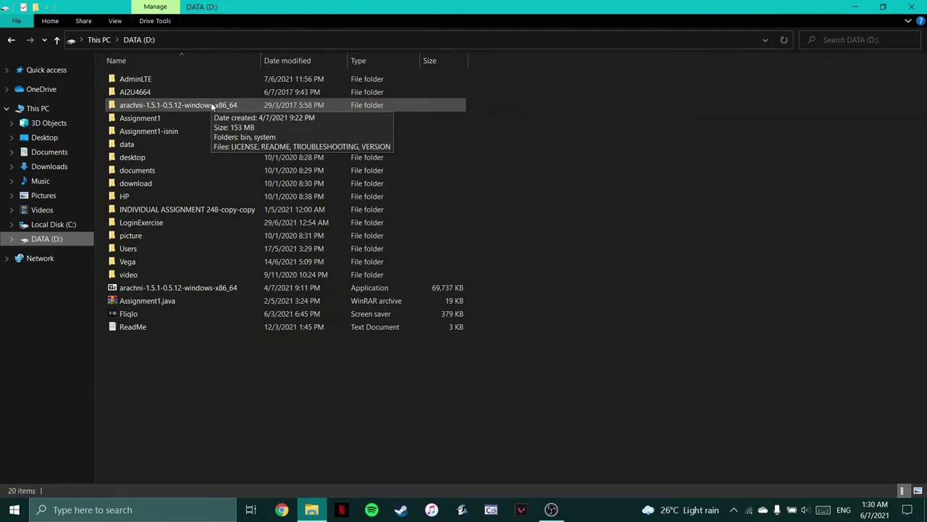
double_click(212, 106)
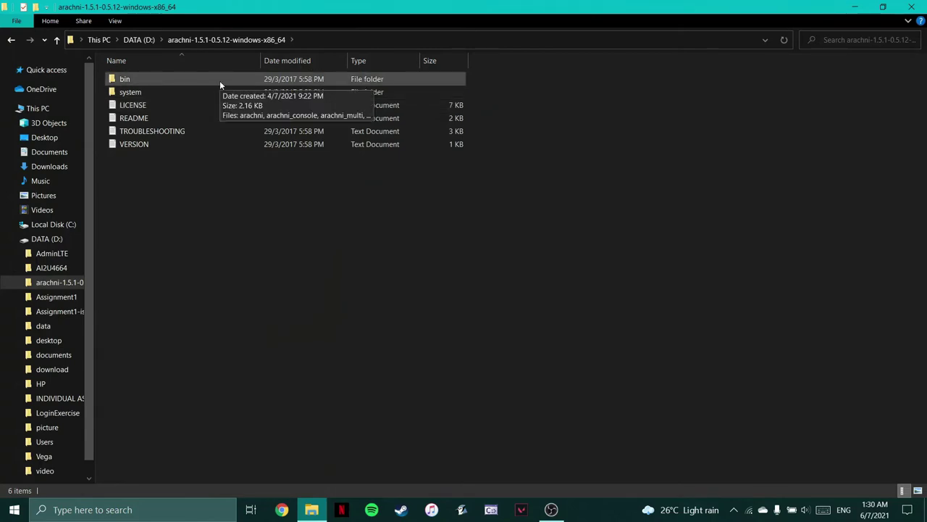
double_click(220, 84)
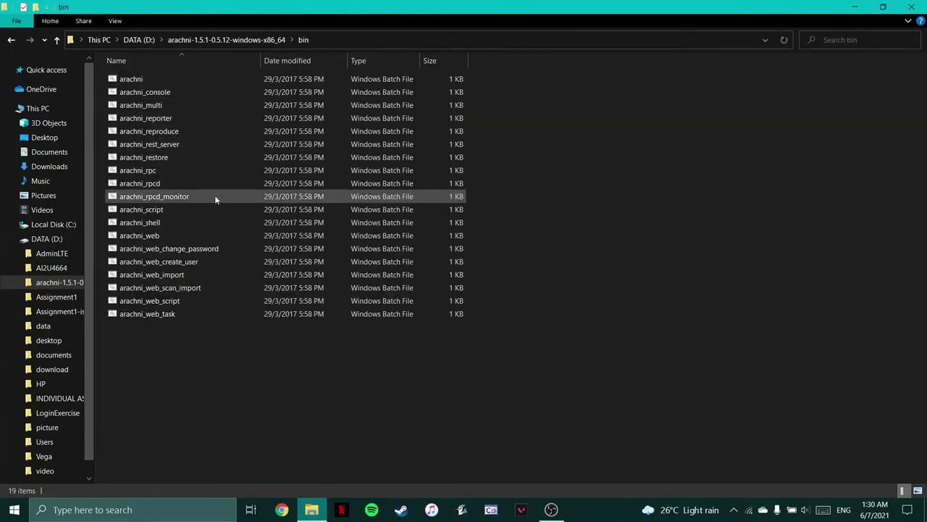
double_click(216, 235)
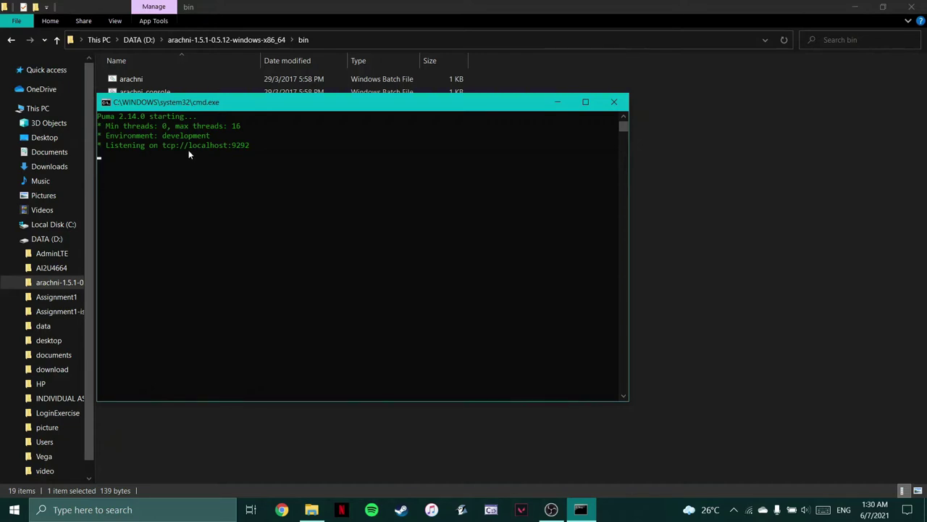
- Copy localhost:9292 from the server output and load it in Chrome
left_click_drag(189, 149, 250, 150)
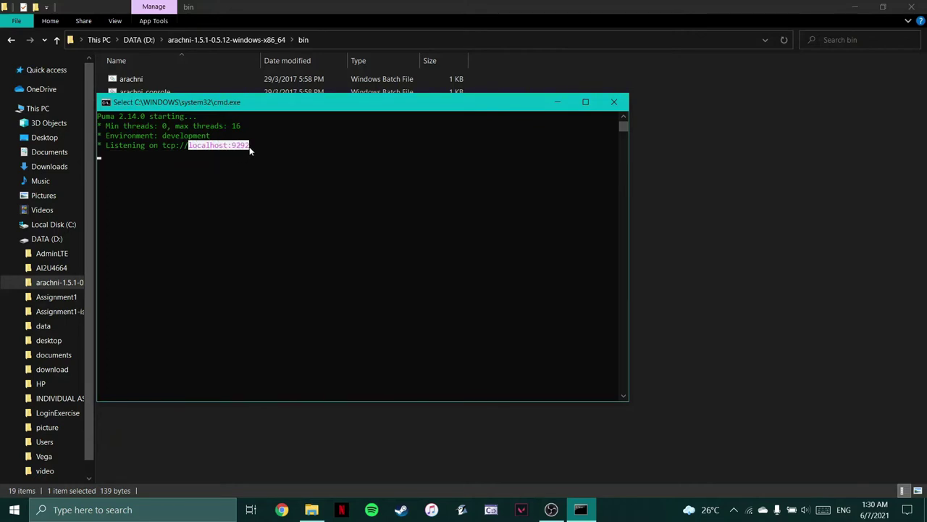
key("ctrl+c")
left_click(282, 509)
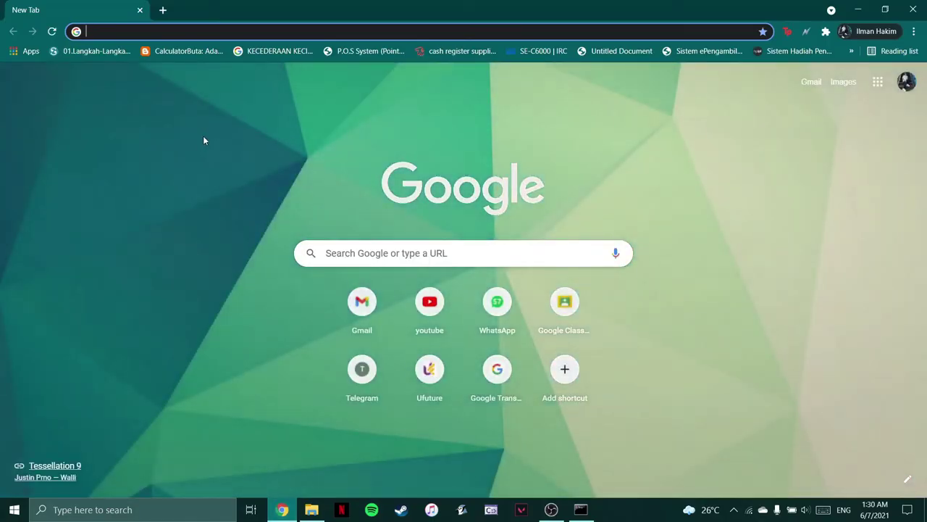
key("ctrl+v")
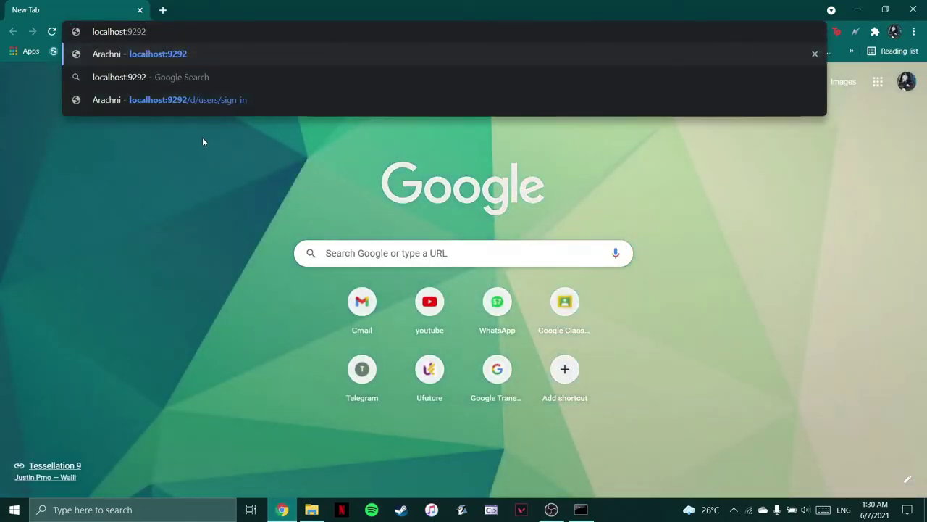
key("Return")
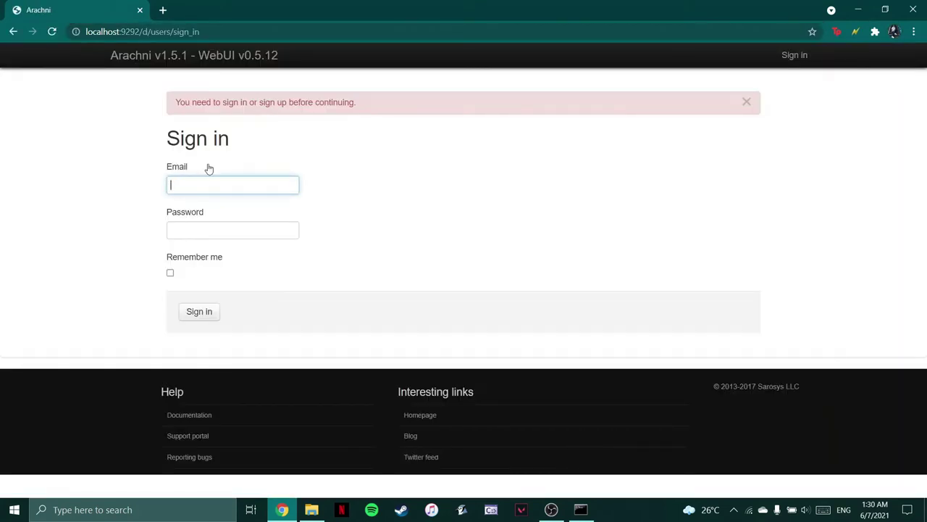
- Sign in to Arachni with the saved administrator e-mail and the account password
type("admin@admin.admin")
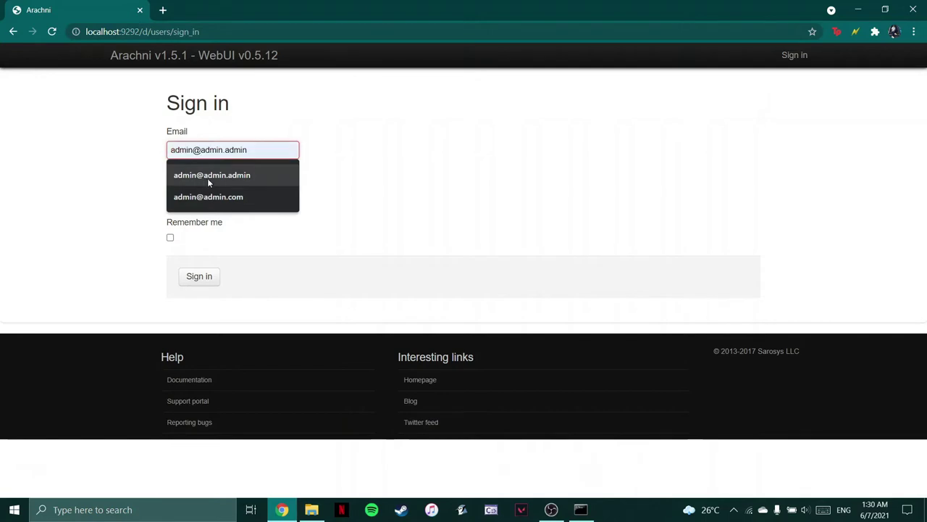
left_click(211, 175)
left_click(215, 191)
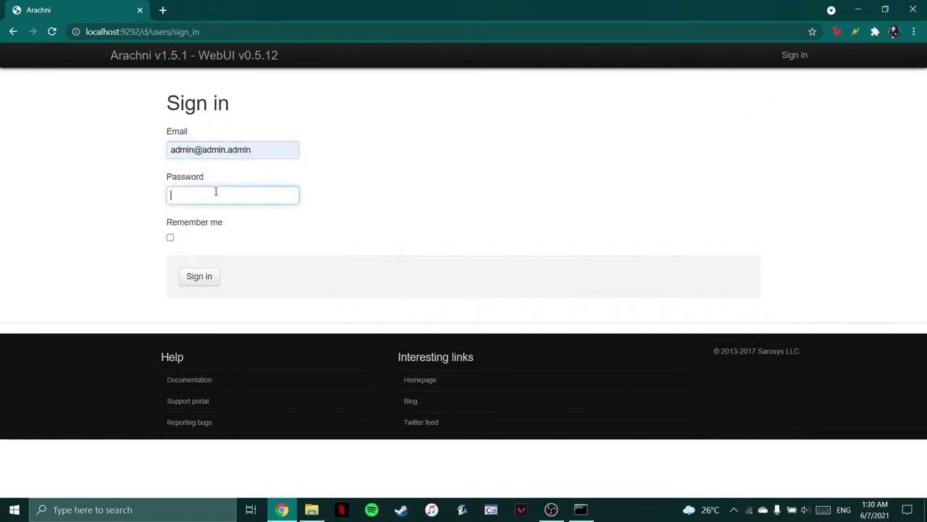
type("administrat")
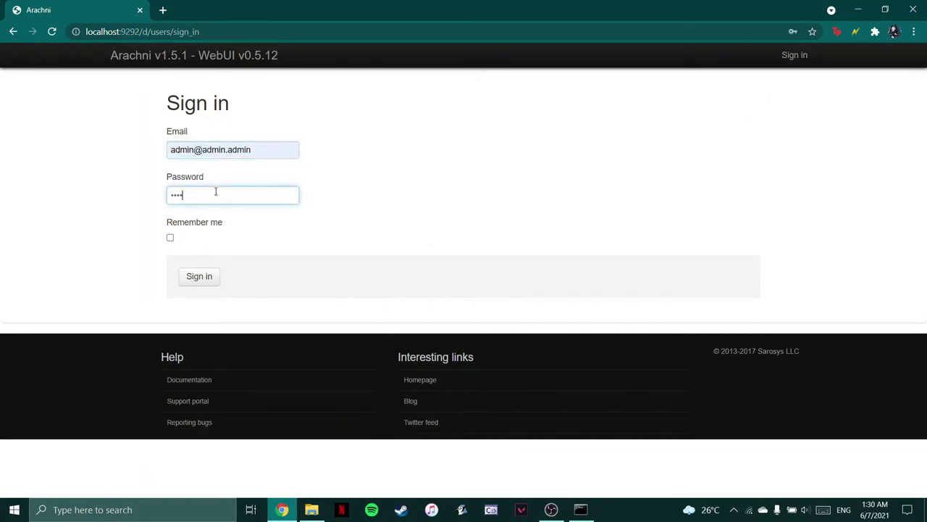
type("or")
key("Return")
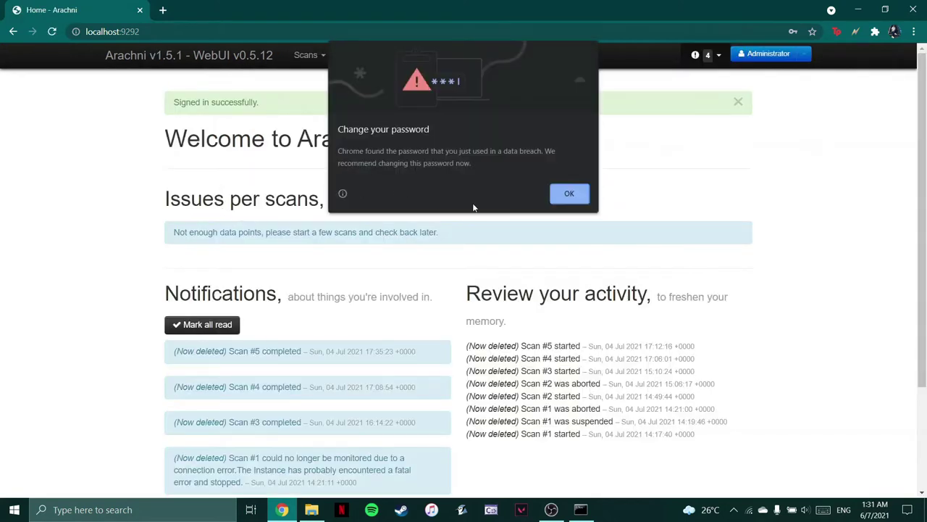
- Dismiss Chrome's password breach warning and choose Scans > New
left_click(584, 194)
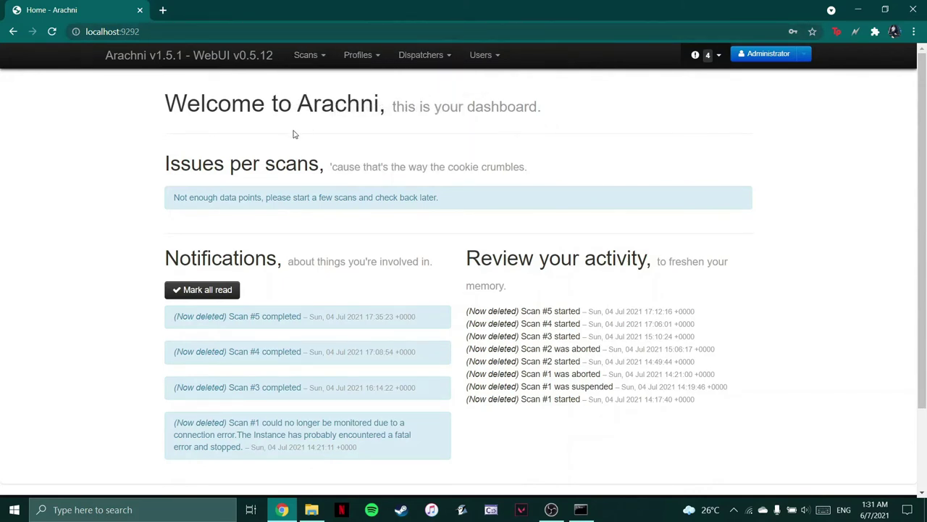
mouse_move(307, 58)
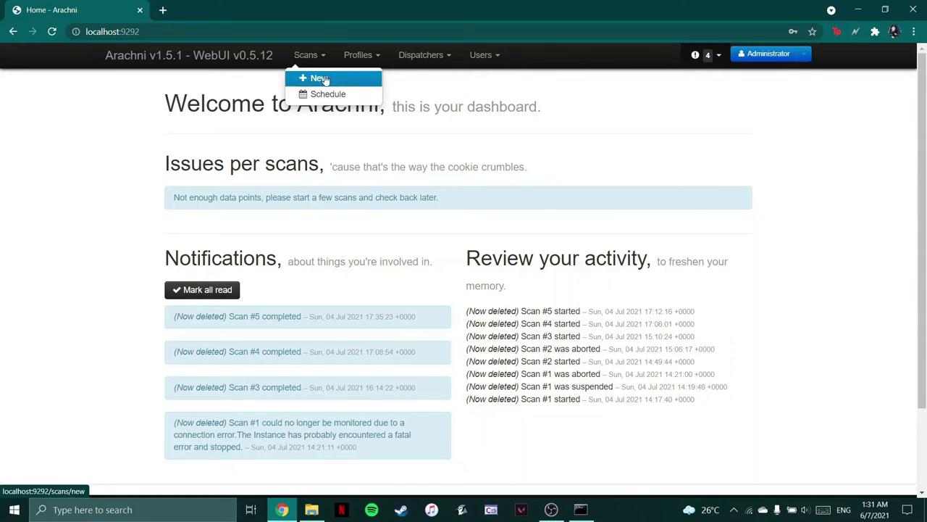
left_click(324, 79)
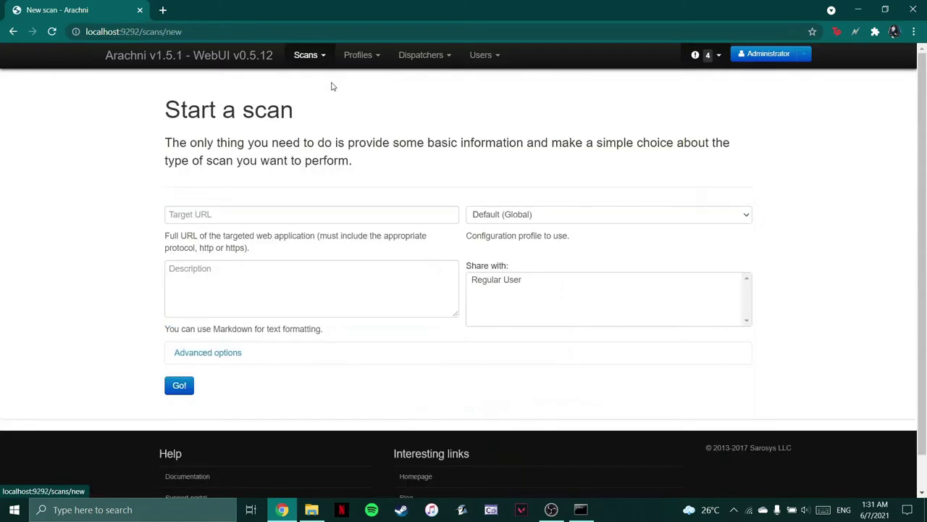
left_click(312, 210)
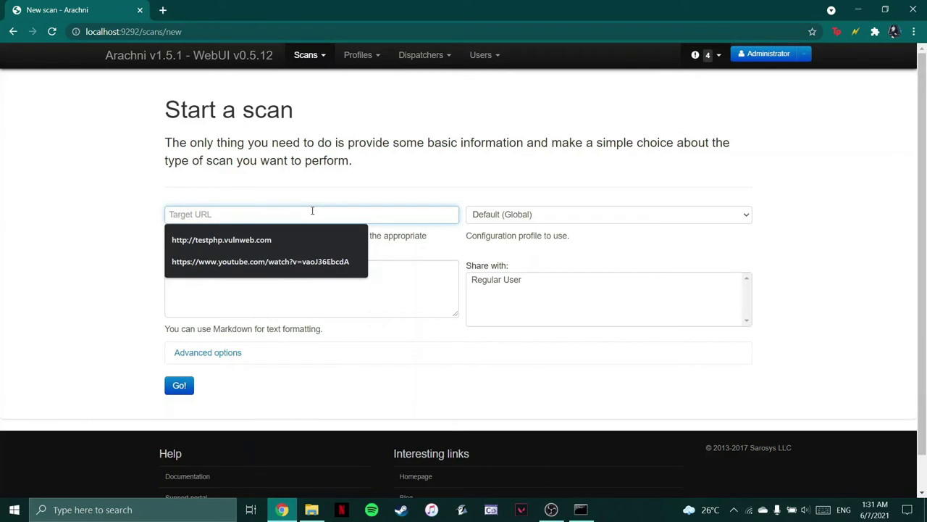
left_click(290, 240)
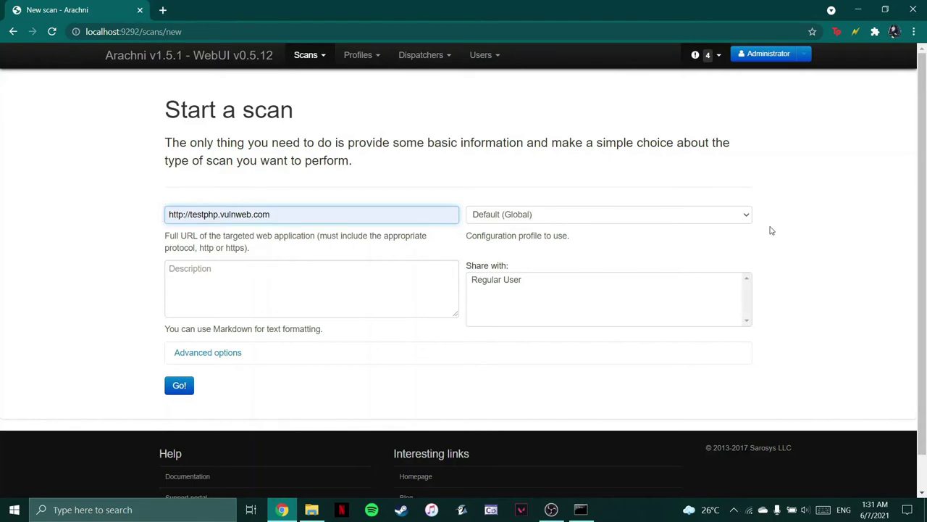
left_click(500, 214)
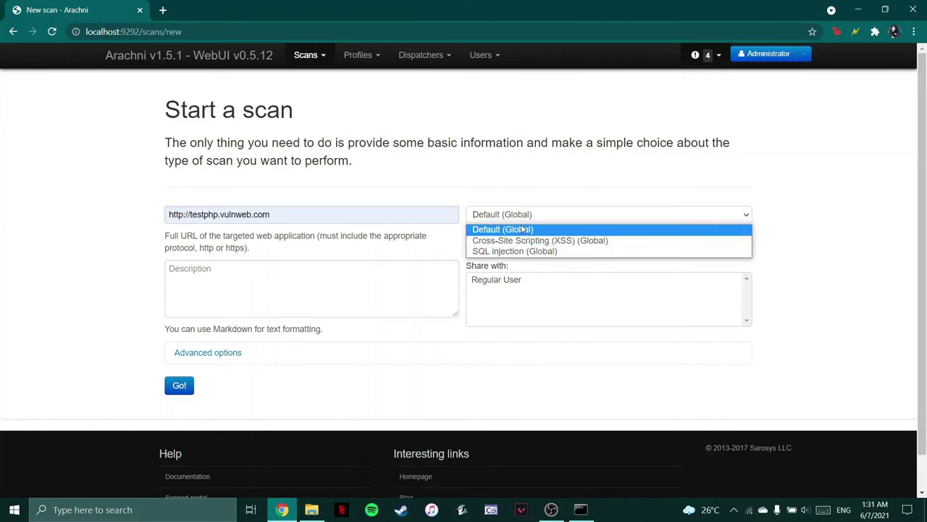
left_click(524, 230)
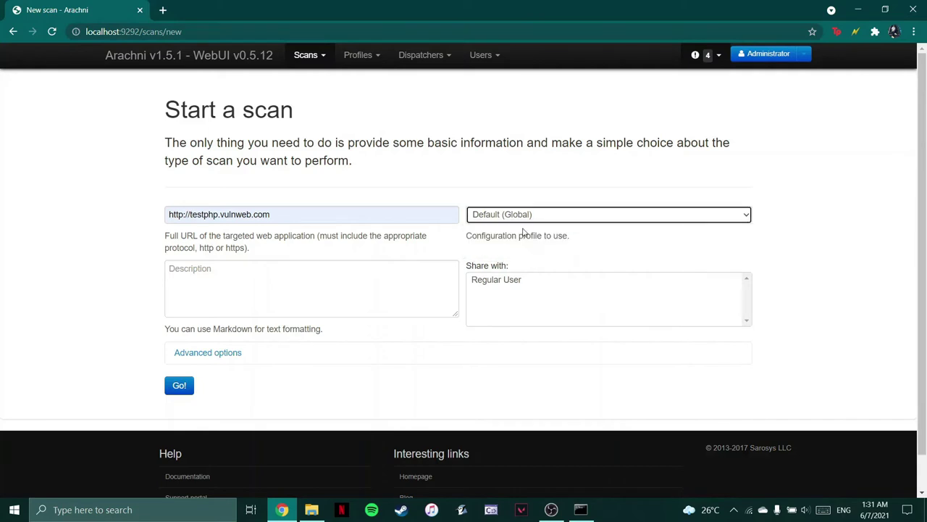
left_click(186, 385)
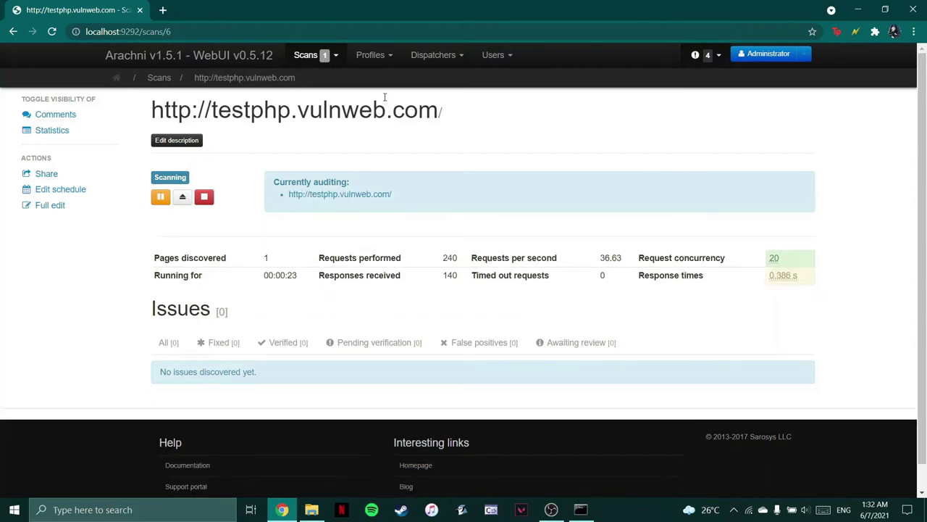
- Wait until the running scan lists 12 issues, including script-context XSS
mouse_move(435, 55)
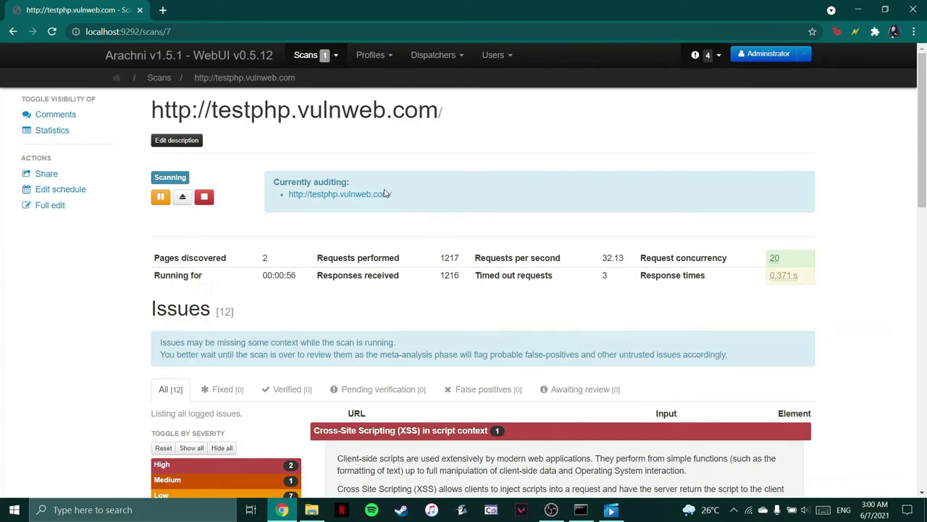
- Scroll to the XSS in script context issue and follow its search.php?test=query link
scroll(357, 165, "down", 3)
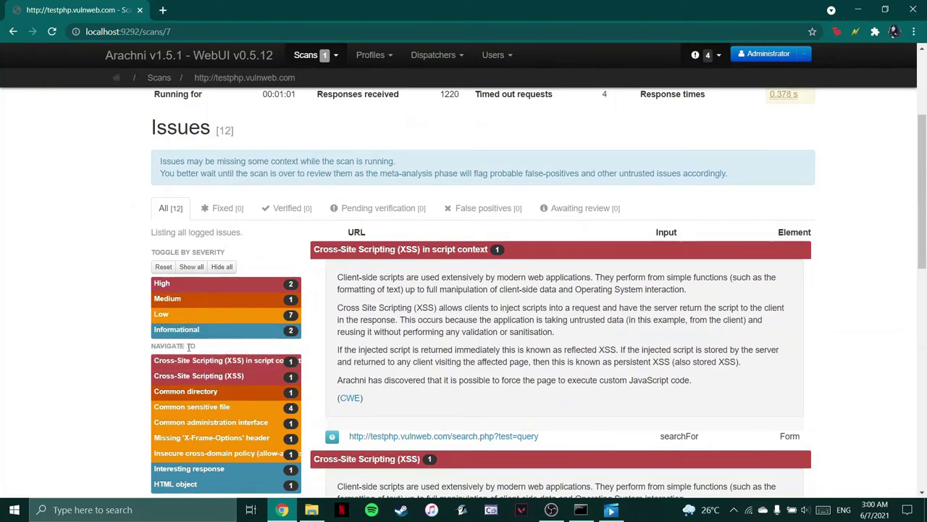
scroll(357, 205, "down", 1)
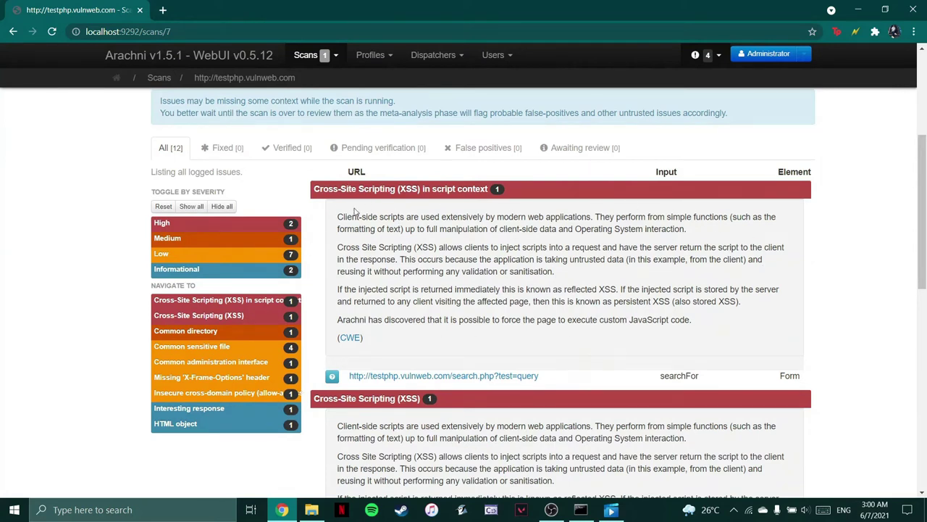
left_click(440, 375)
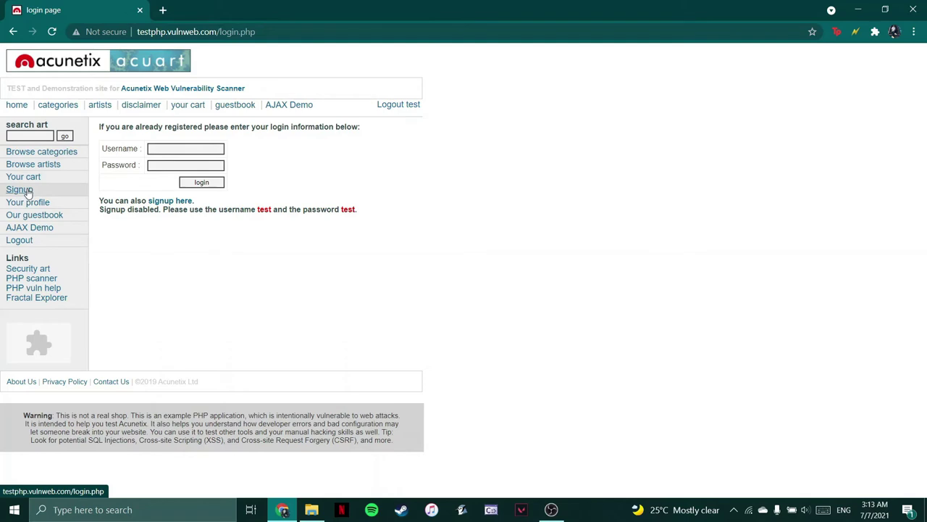
- Log in to testphp.vulnweb.com with the saved demo username and its password
left_click(168, 148)
left_click(171, 168)
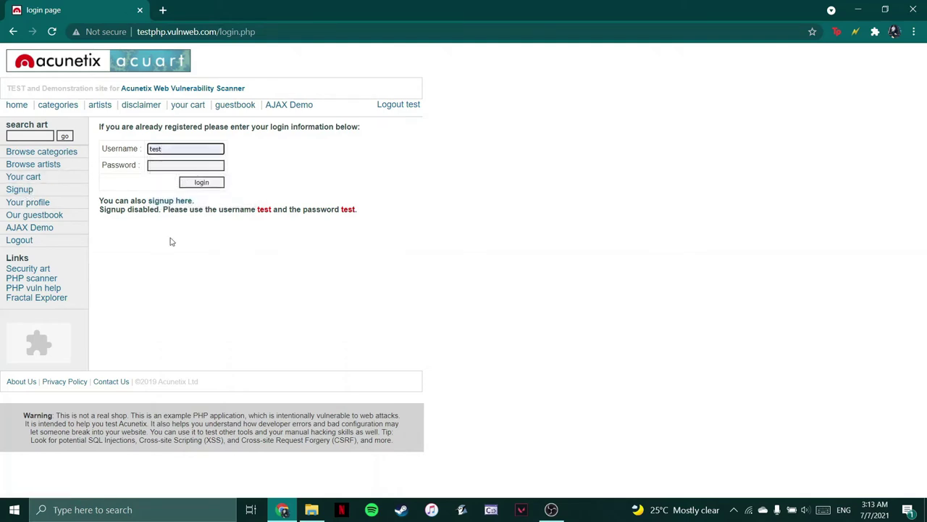
left_click(205, 166)
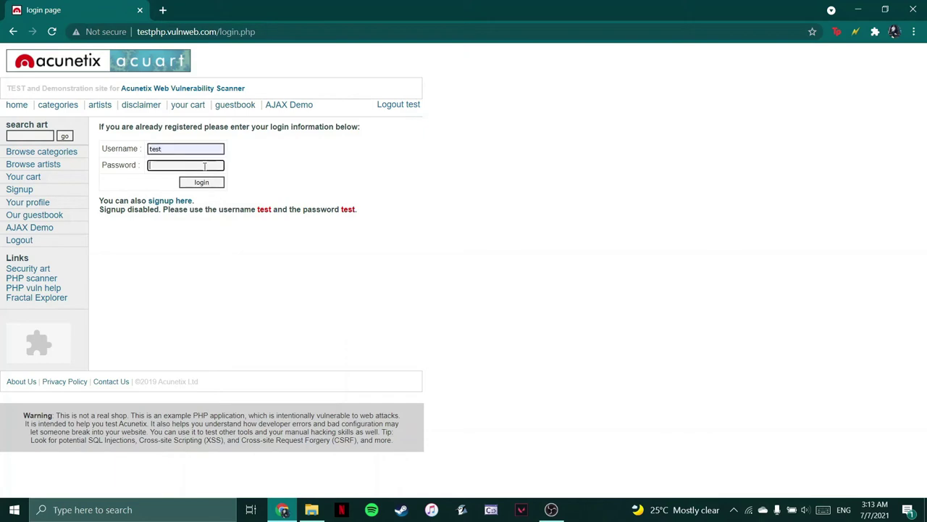
type("test")
left_click(206, 183)
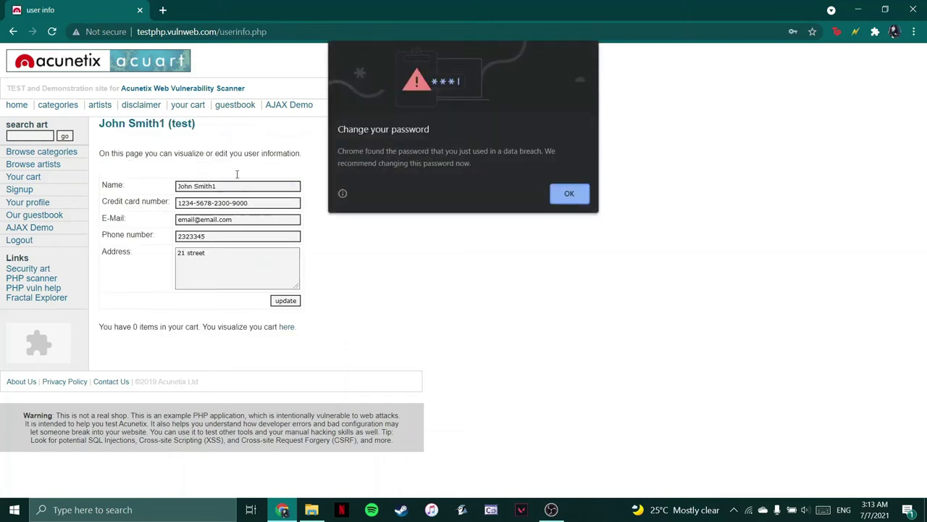
- Dismiss the password warning, submit the user information form, and show the picture categories
left_click(579, 198)
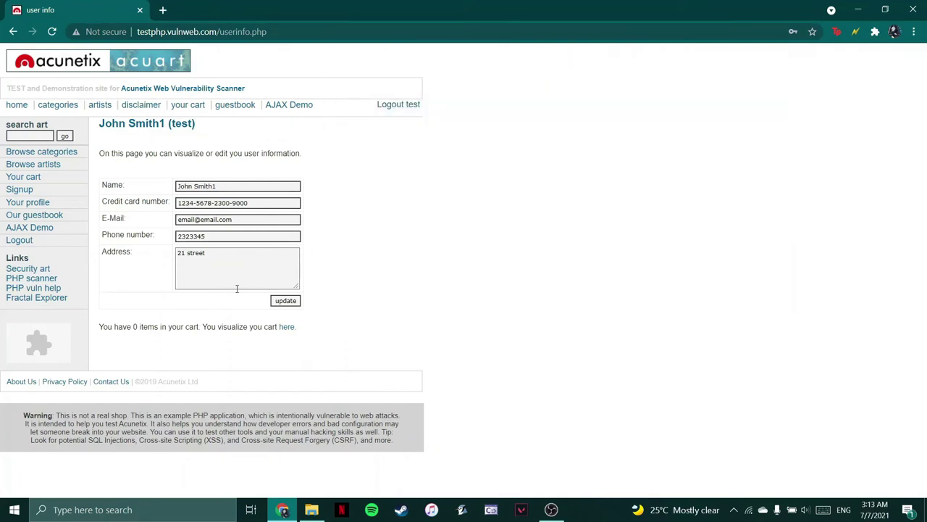
left_click(294, 303)
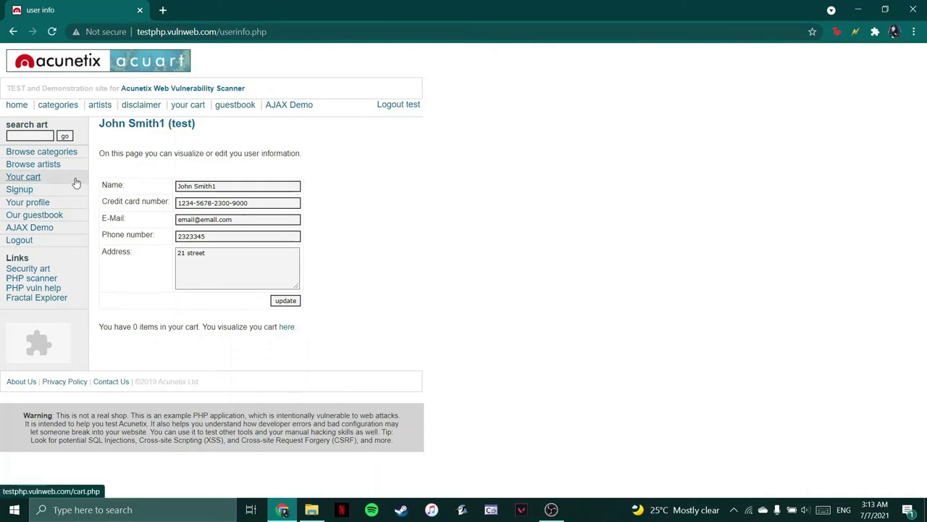
left_click(63, 157)
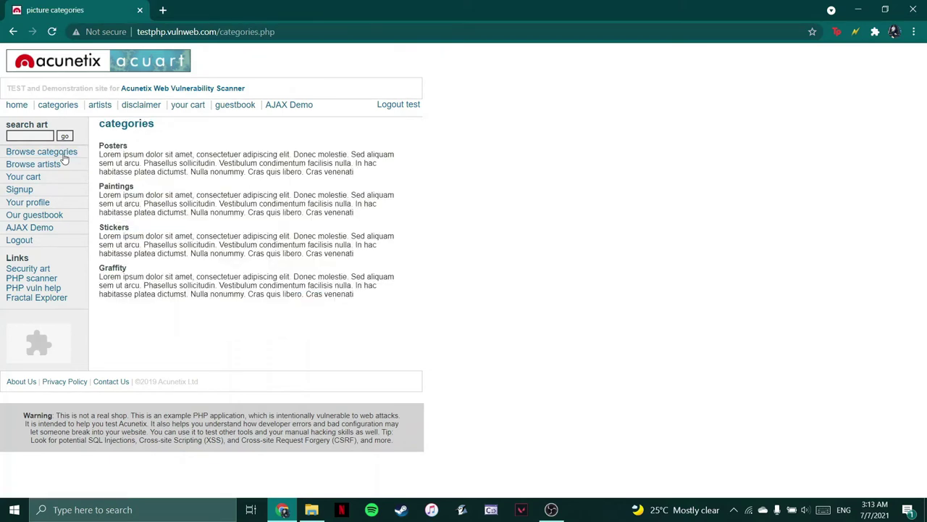
- Open the Posters listing at listproducts.php?cat=1 and put the cursor at the end of its address
left_click(107, 148)
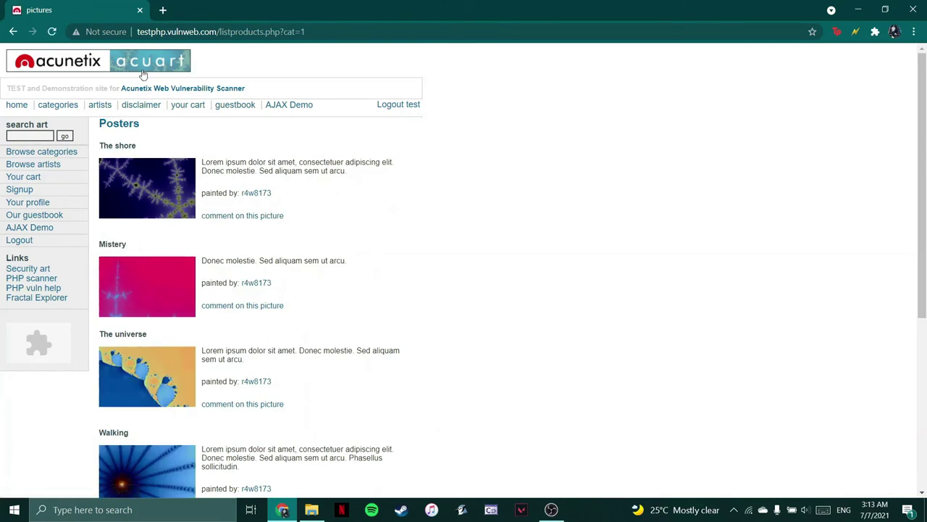
left_click(311, 32)
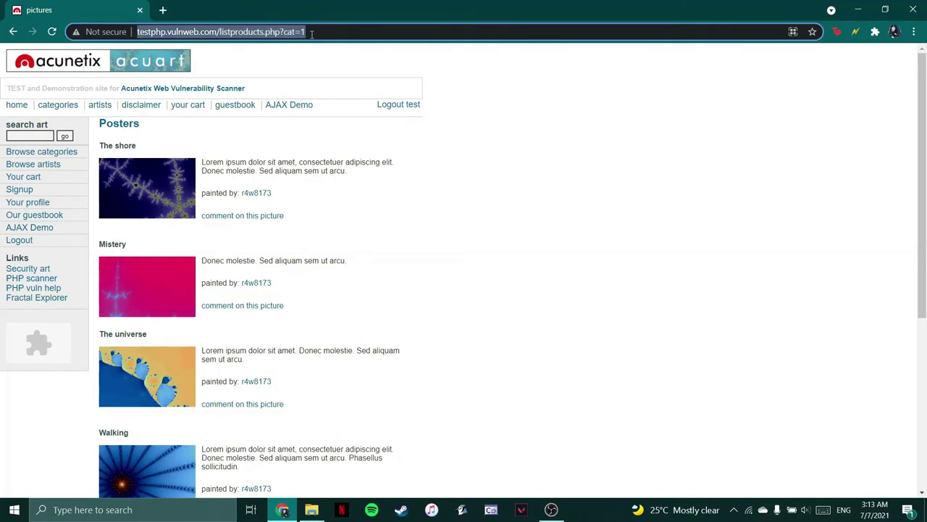
left_click(312, 32)
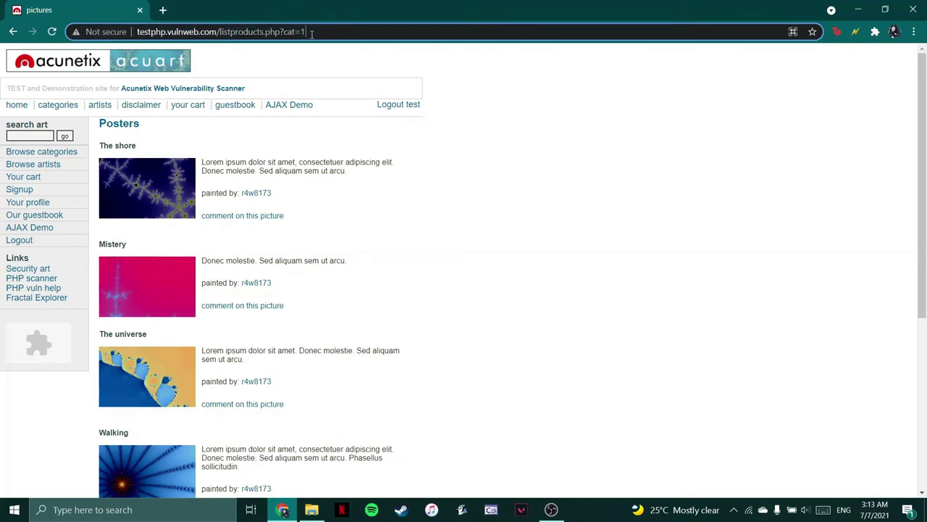
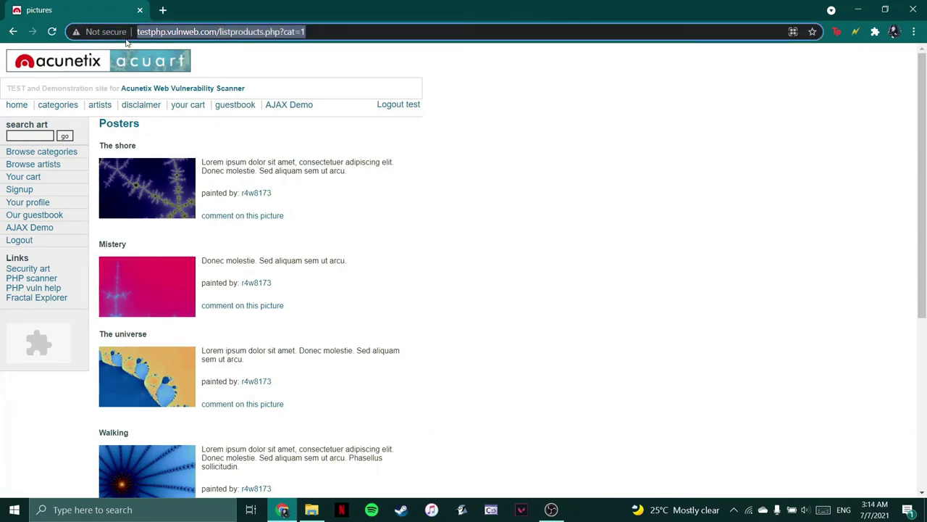
- Bring up File Explorer on Local Disk (C:) from the taskbar, over the Chrome window
left_click(312, 511)
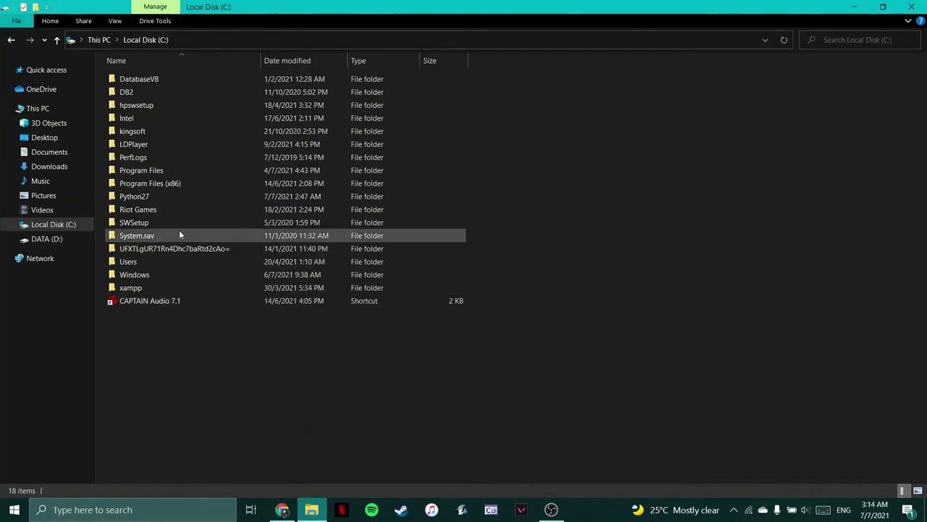
- Navigate into C:\Python27\themole-0.3 to reach the mole application
double_click(184, 199)
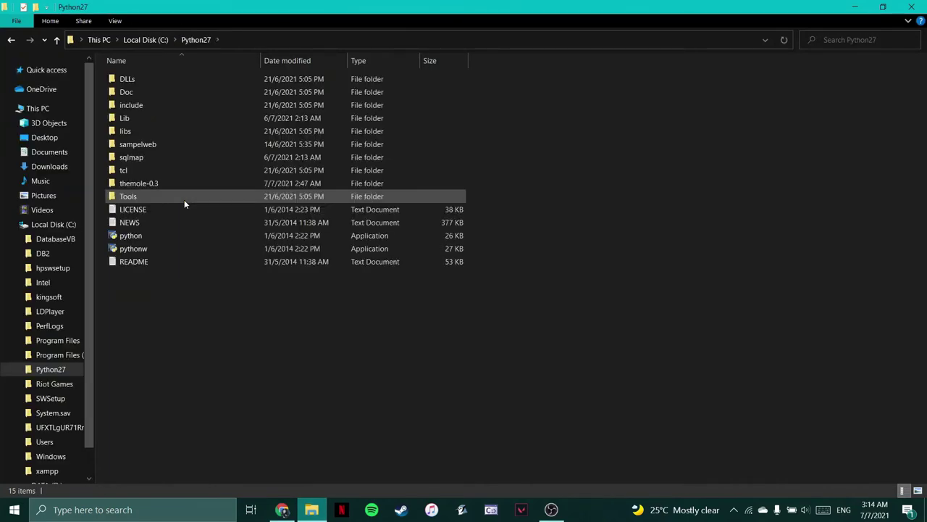
double_click(186, 184)
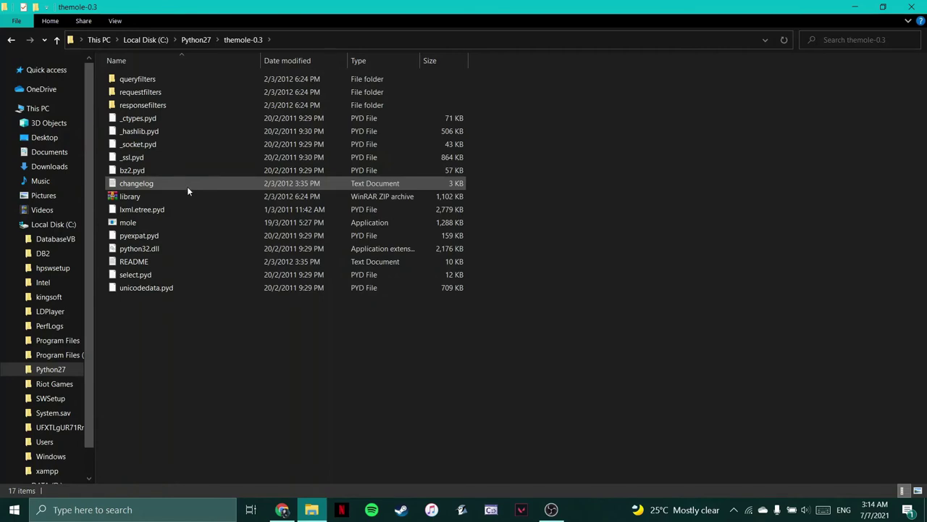